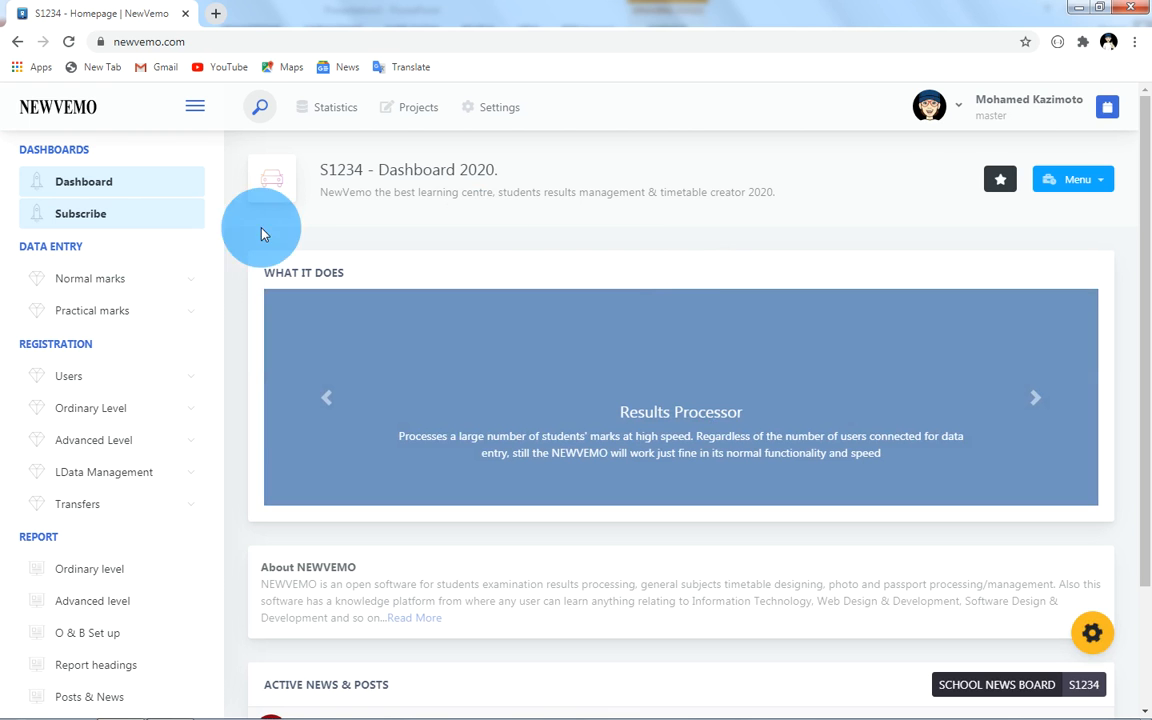
# Step: Open the ordinary-level practical marks entry and choose class Form One, stream A and subject PHYSICS
pyautogui.click(155, 309)
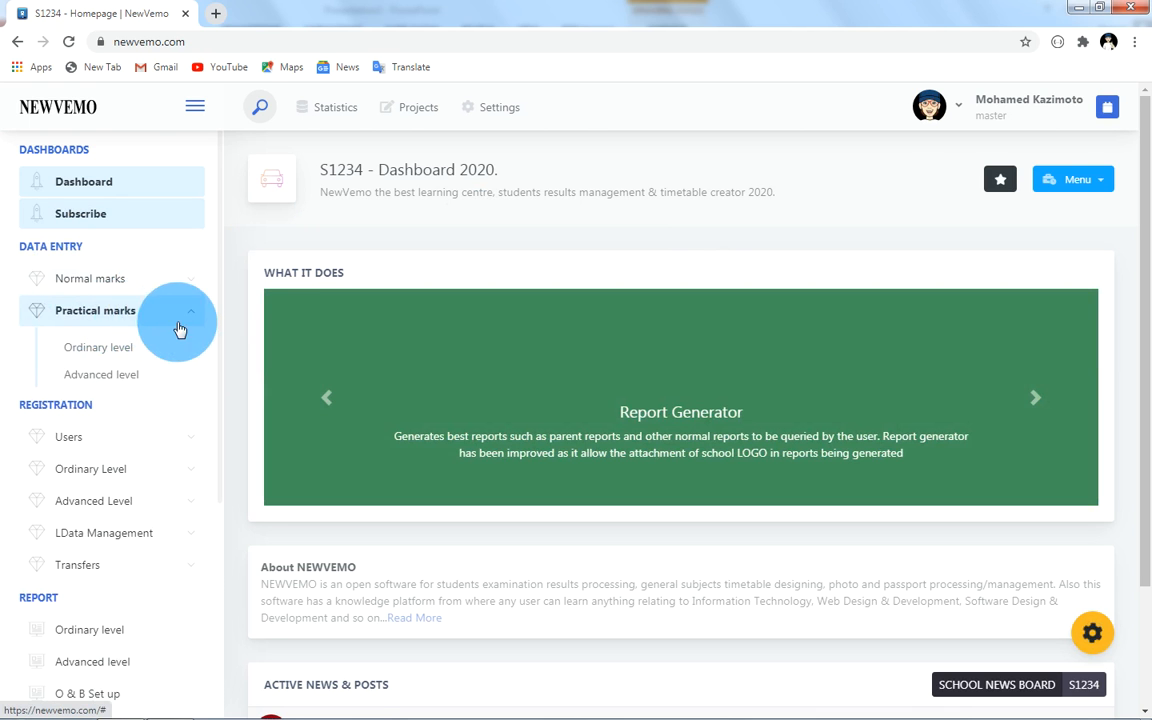
pyautogui.click(102, 350)
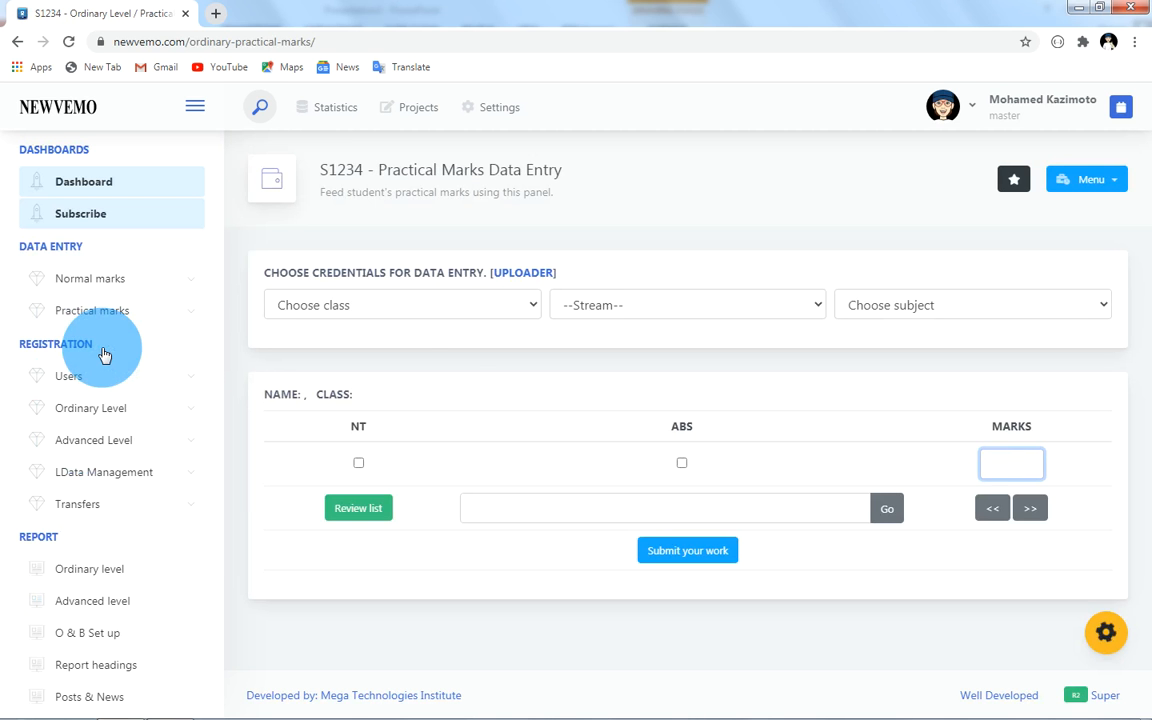
pyautogui.click(383, 305)
pyautogui.click(344, 350)
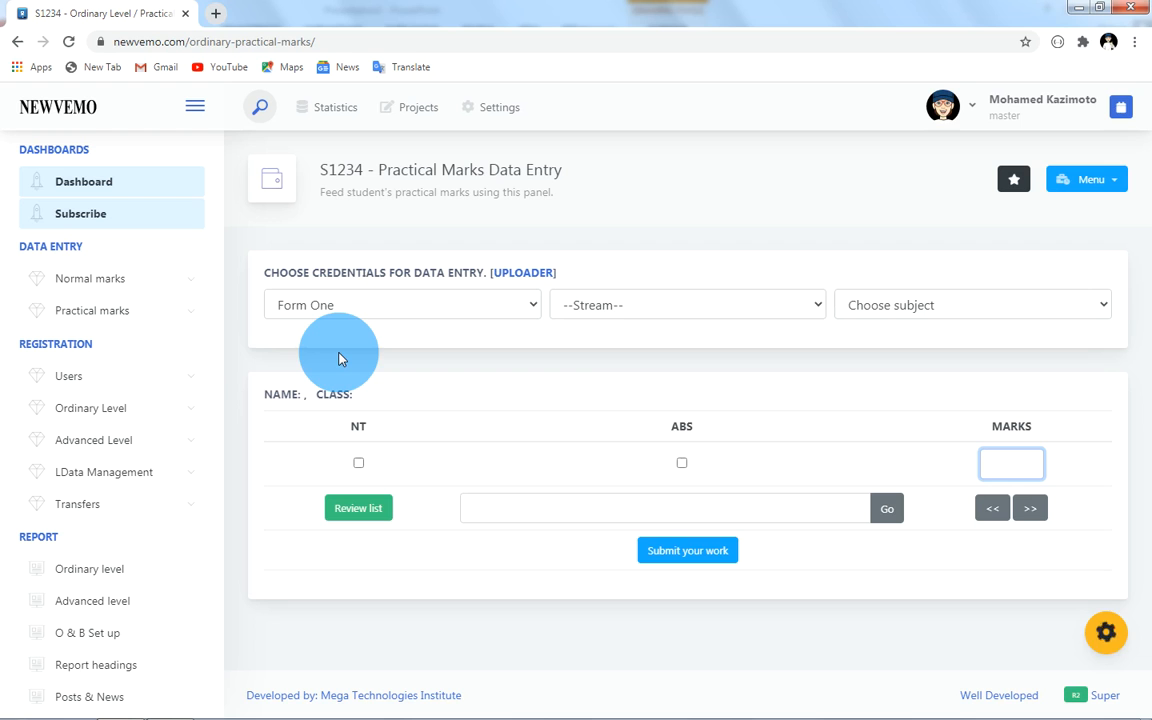
pyautogui.click(576, 312)
pyautogui.click(576, 311)
pyautogui.click(572, 346)
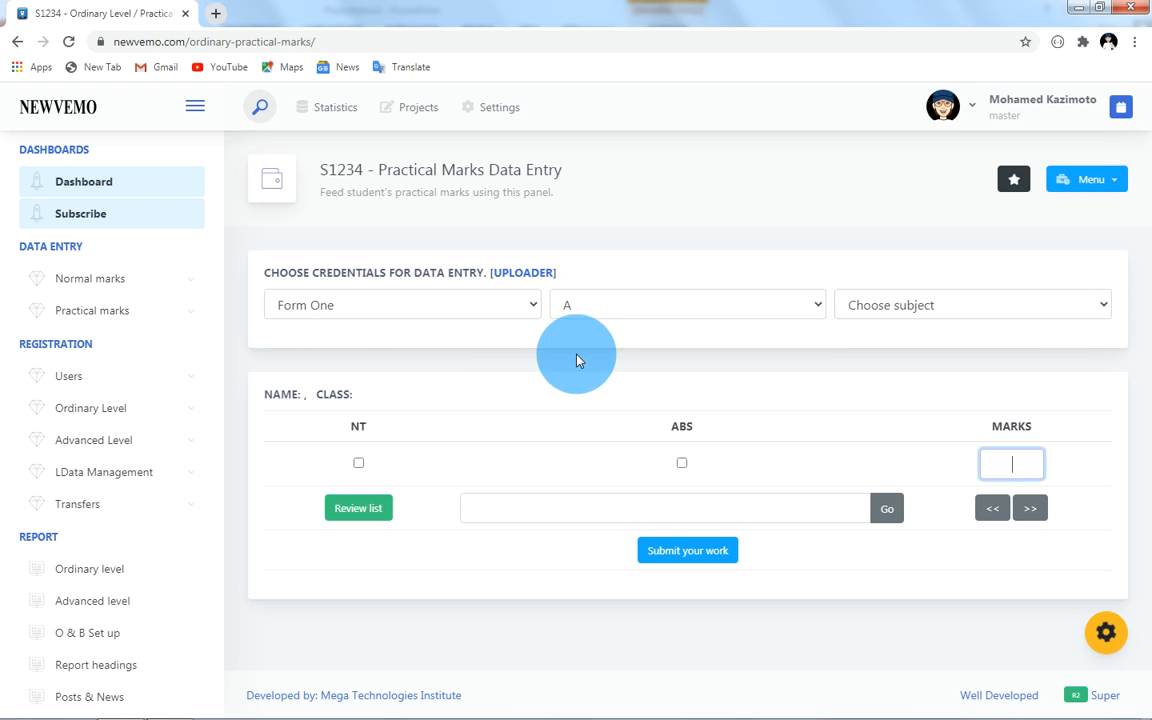
pyautogui.click(900, 304)
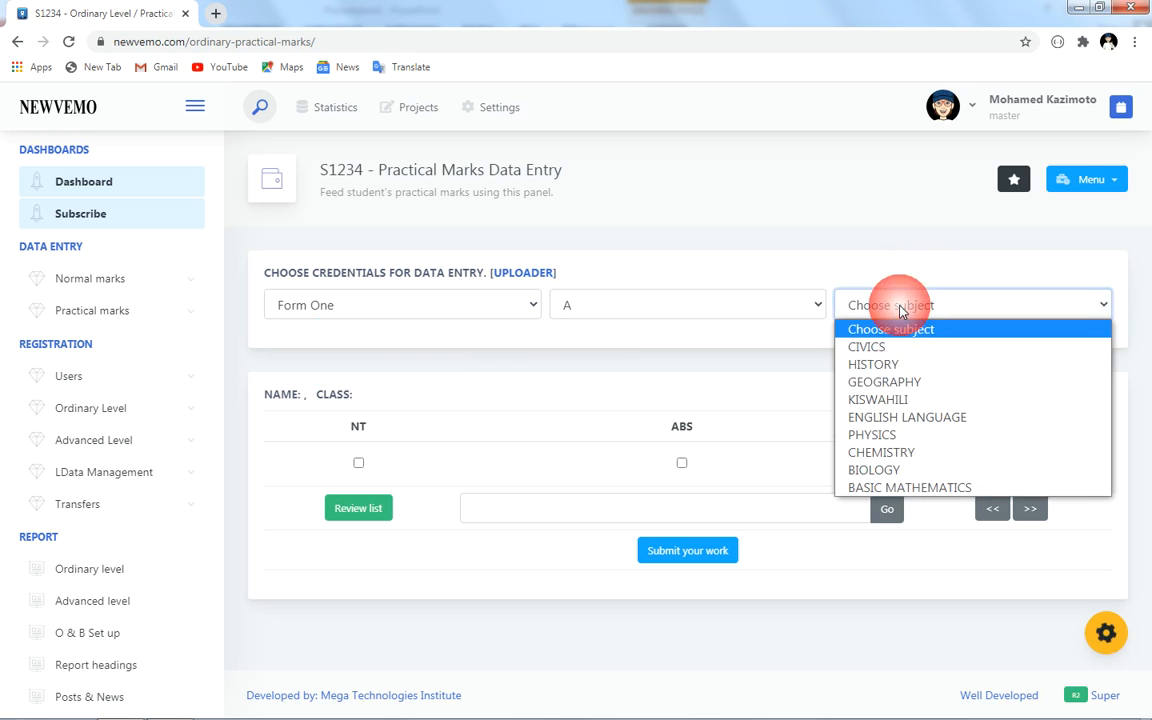
pyautogui.click(898, 436)
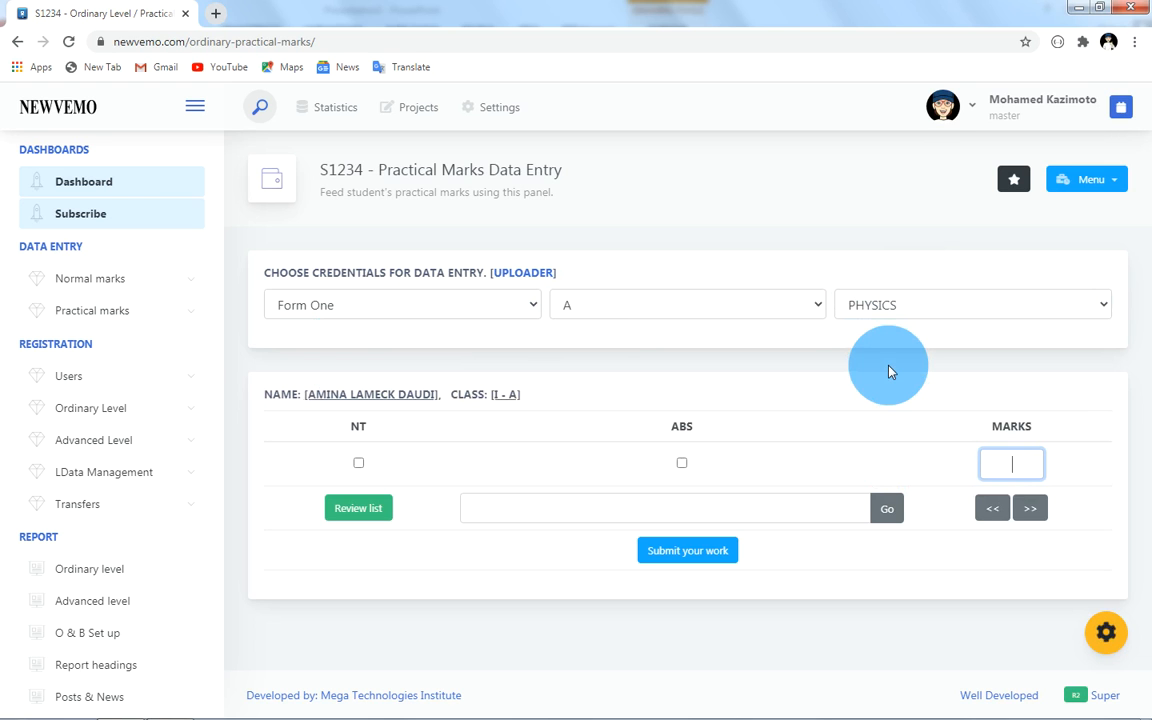
# Step: Try to submit Physics practical marks of 74 and 41 for the first listed student
pyautogui.write('74')
pyautogui.press('Return')
pyautogui.write('41')
pyautogui.press('Return')
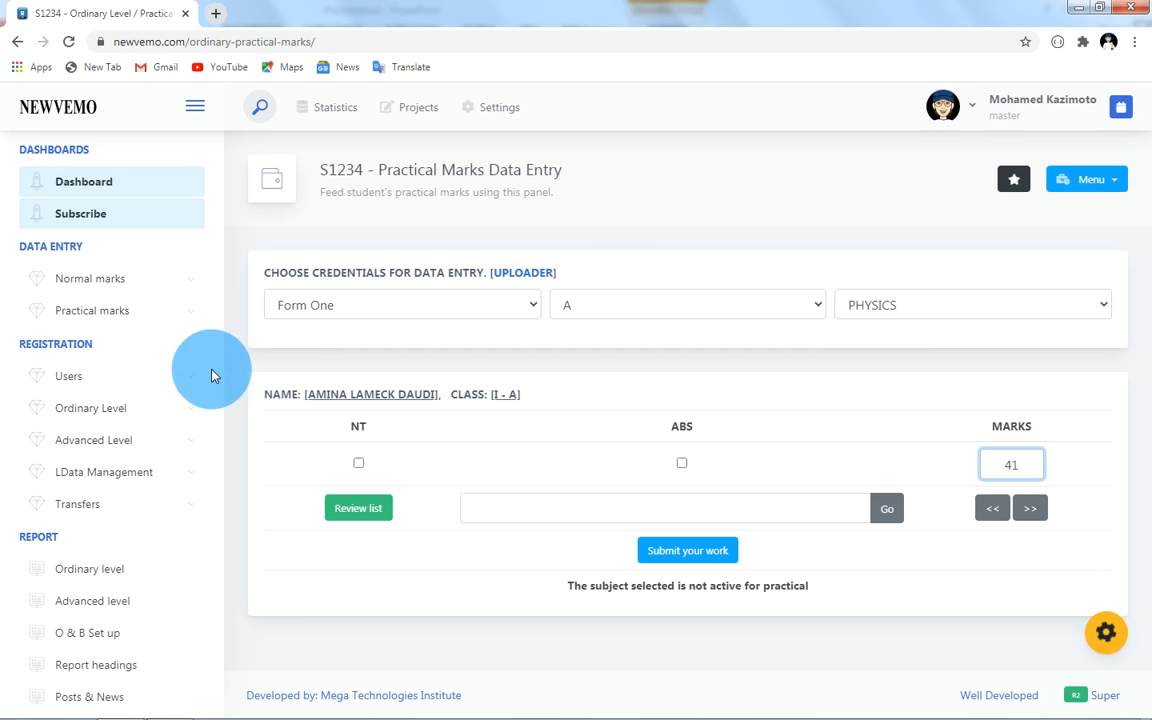
# Step: Add PHYSICS as a practical subject in the ordinary-level subject settings
pyautogui.moveTo(217, 323); pyautogui.dragTo(216, 578)
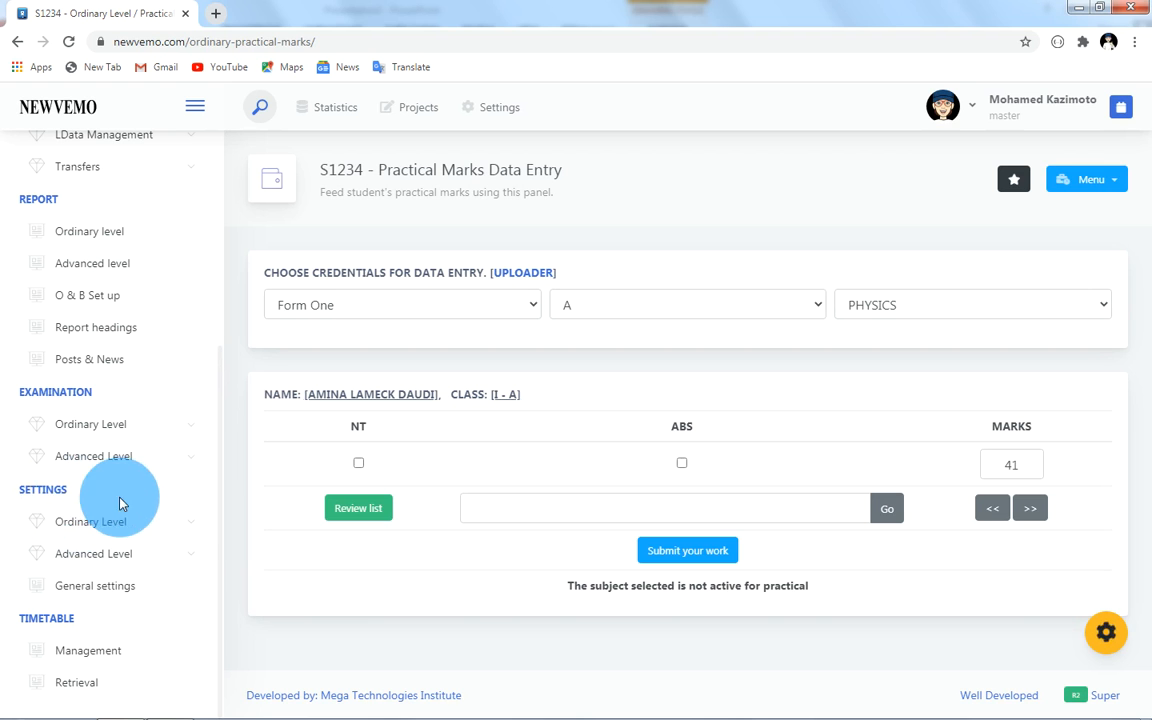
pyautogui.click(185, 524)
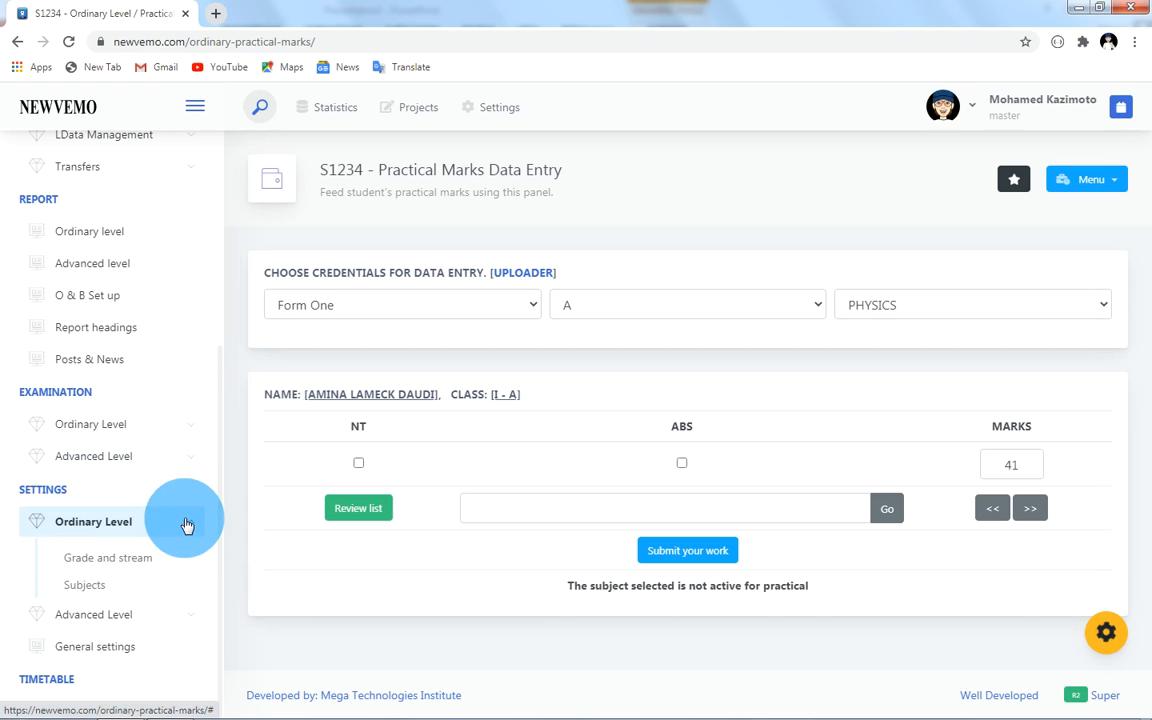
pyautogui.click(85, 585)
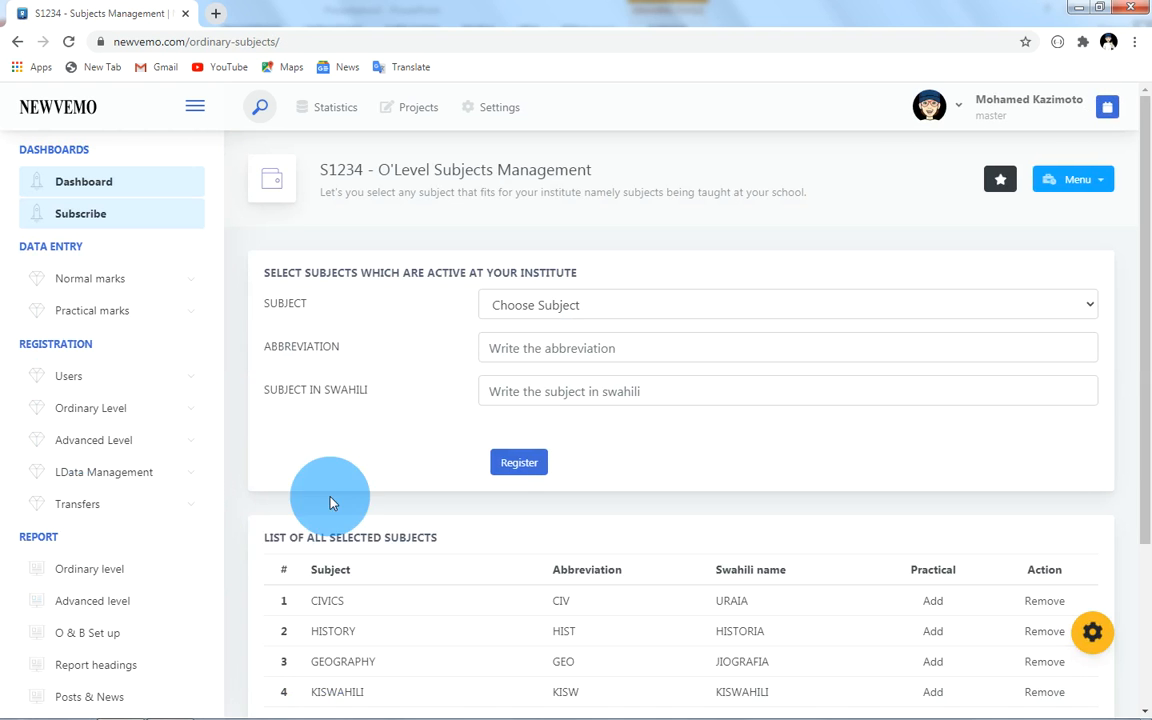
pyautogui.moveTo(1143, 257); pyautogui.dragTo(1147, 455)
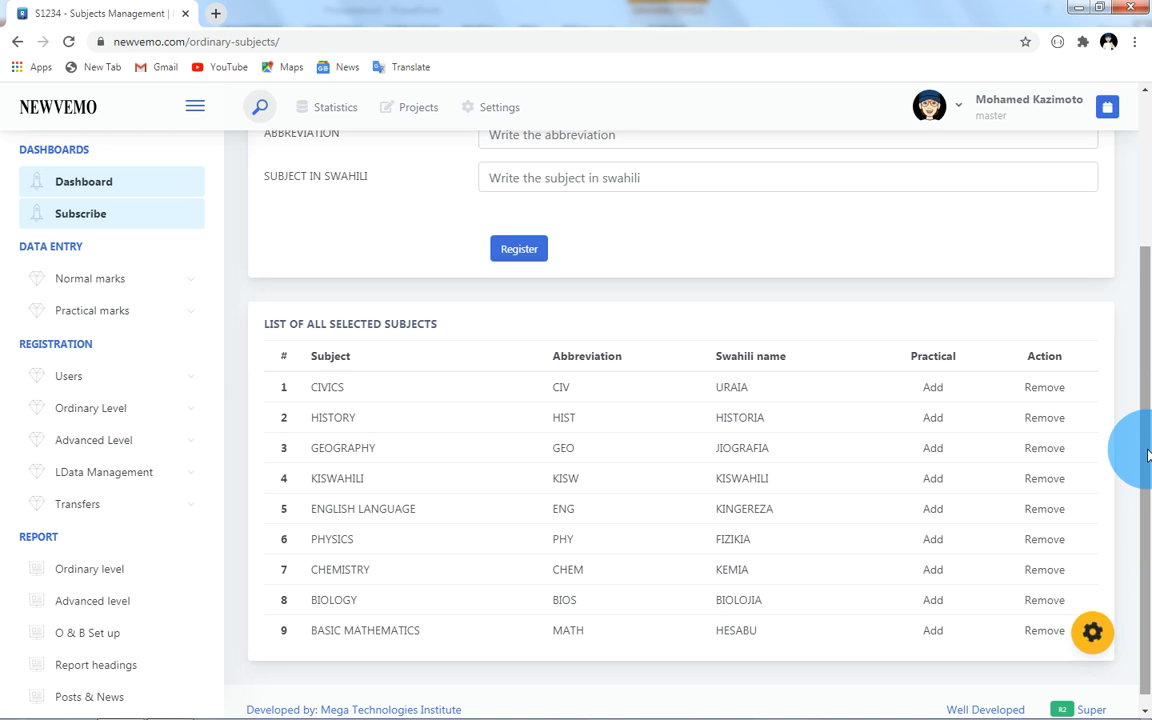
pyautogui.click(935, 545)
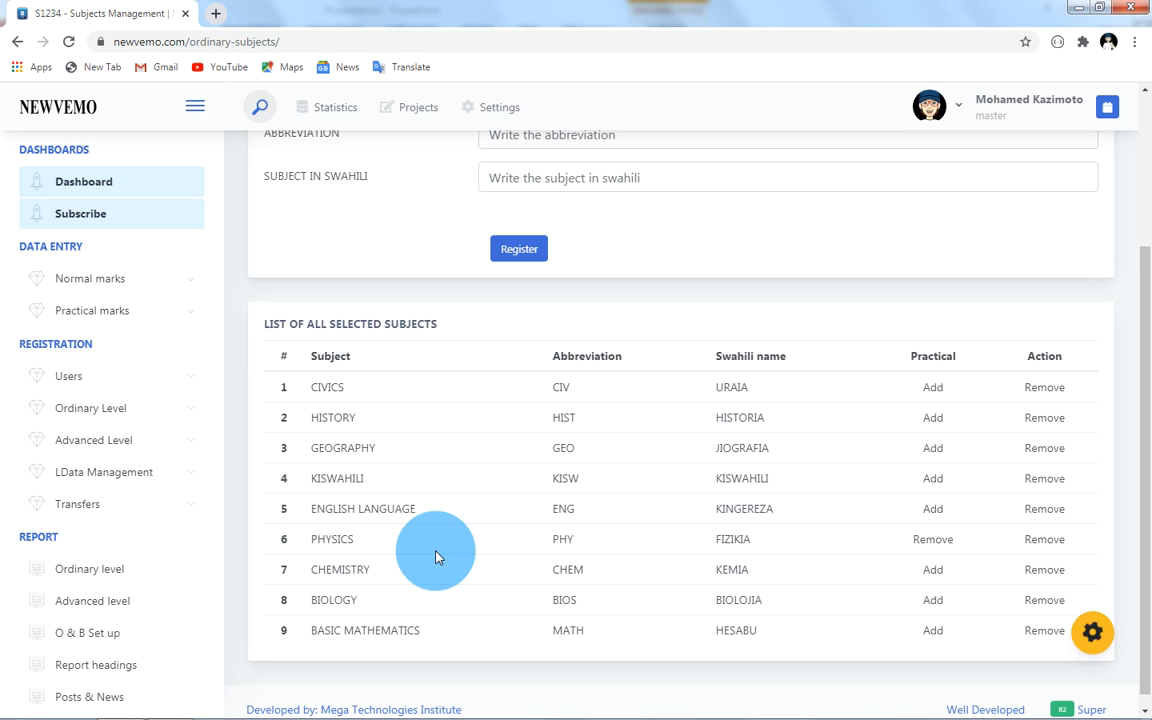
# Step: Open the set-up page for ordinary-level examinations
pyautogui.moveTo(219, 347); pyautogui.dragTo(213, 581)
pyautogui.click(136, 528)
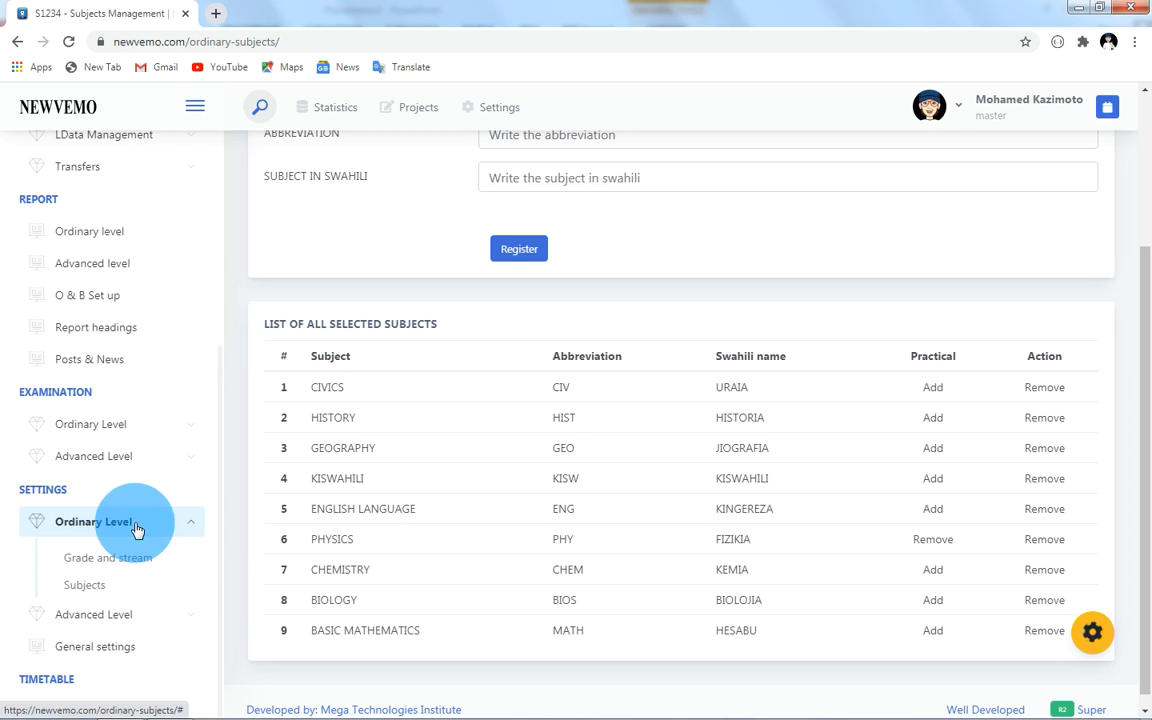
pyautogui.click(116, 430)
pyautogui.click(100, 468)
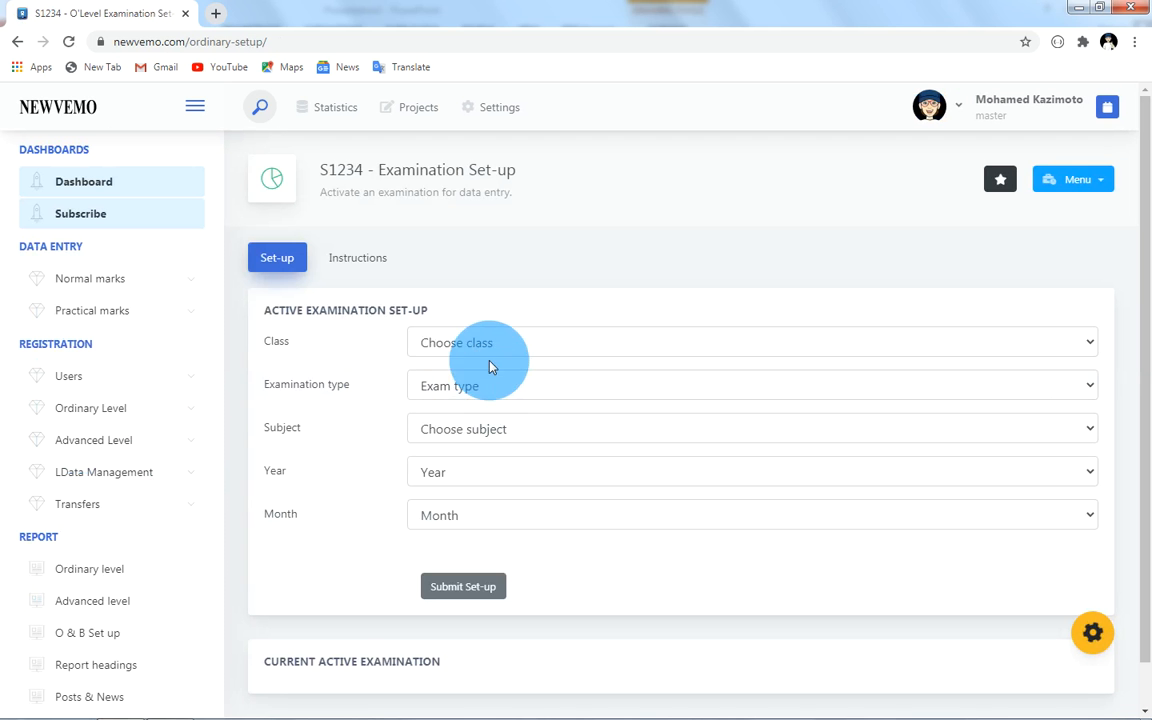
# Step: Fill in the examination set-up with class Form one, type EXAMINAION, subject PHYSICS, year 2020 and month 7, without submitting it
pyautogui.click(476, 340)
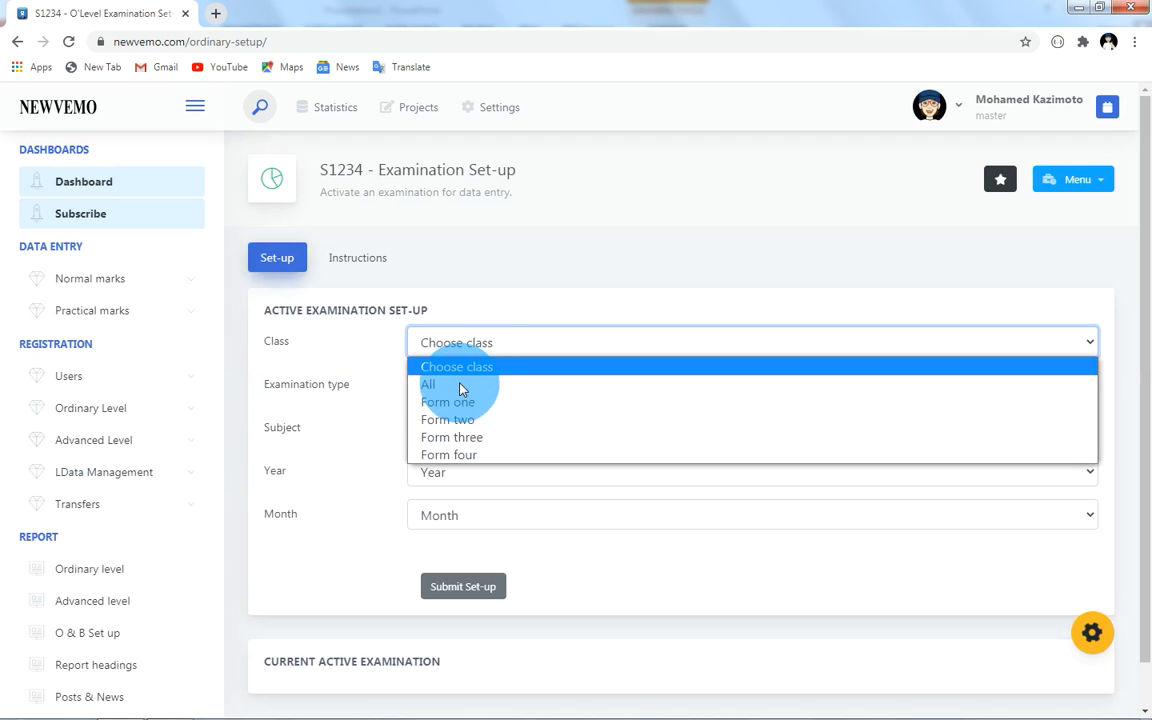
pyautogui.click(459, 401)
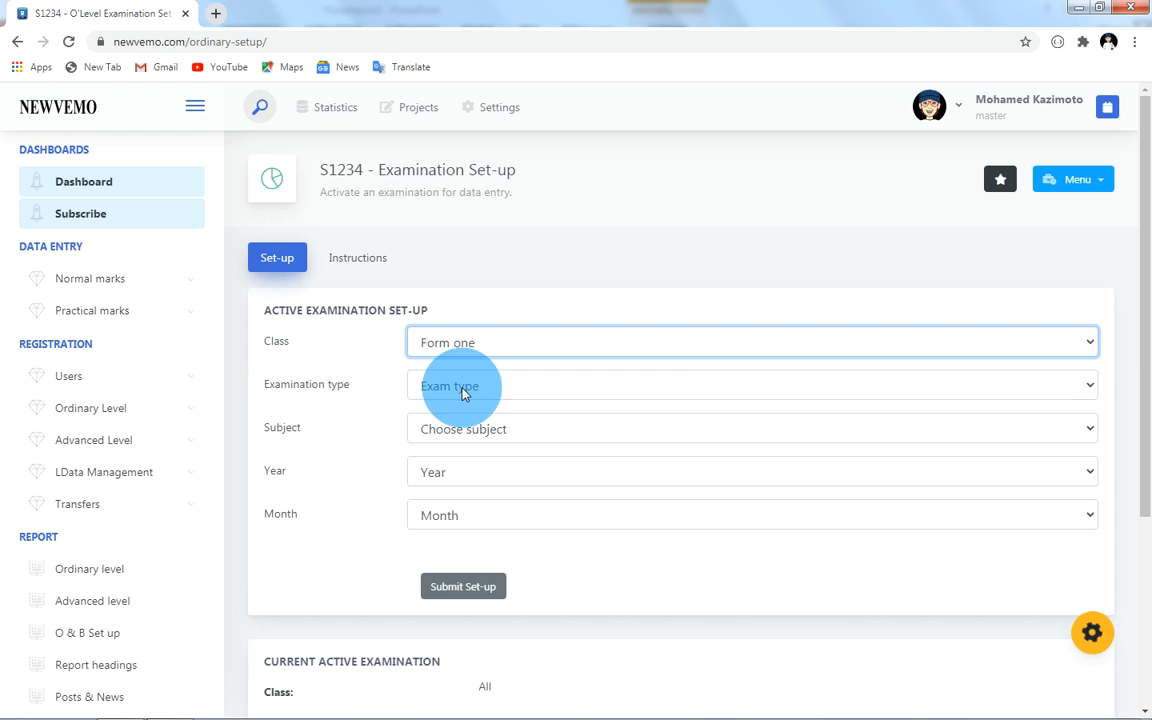
pyautogui.click(462, 390)
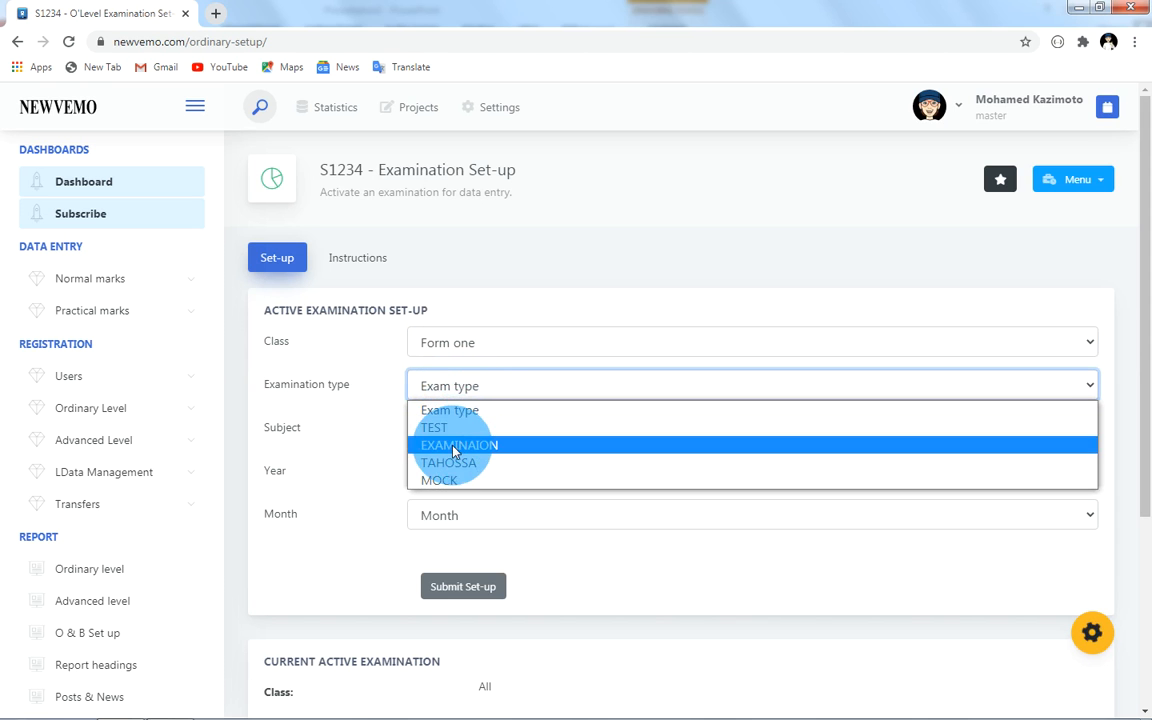
pyautogui.click(455, 452)
pyautogui.click(467, 431)
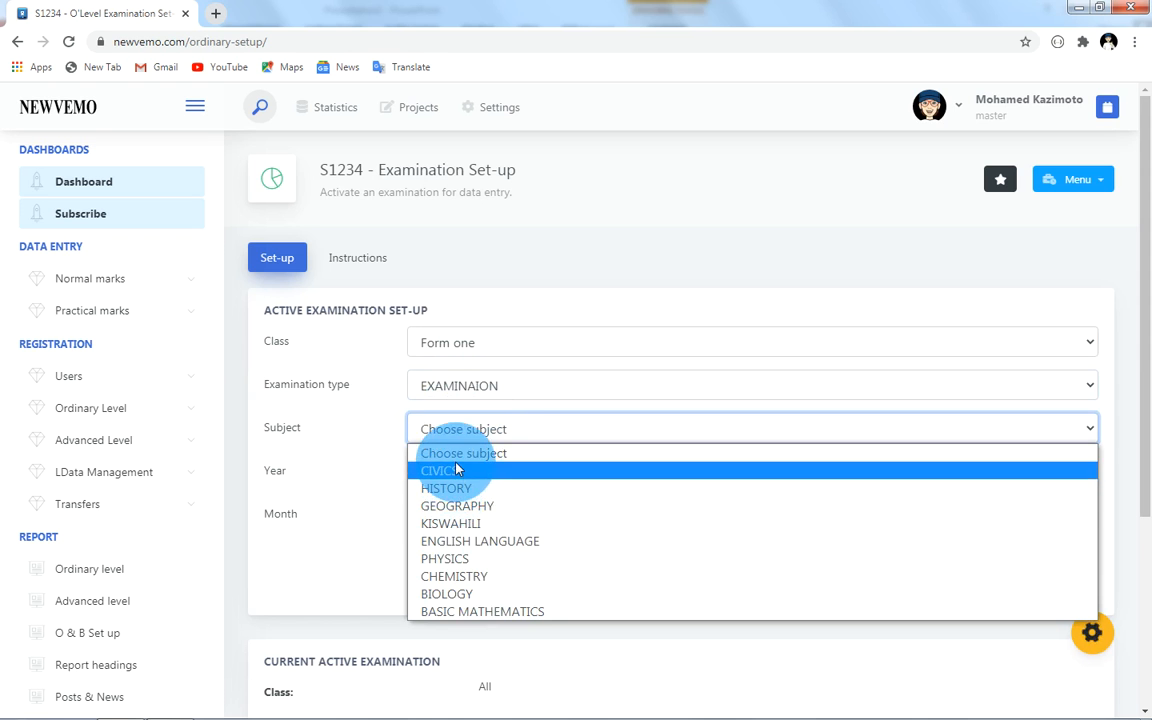
pyautogui.click(463, 559)
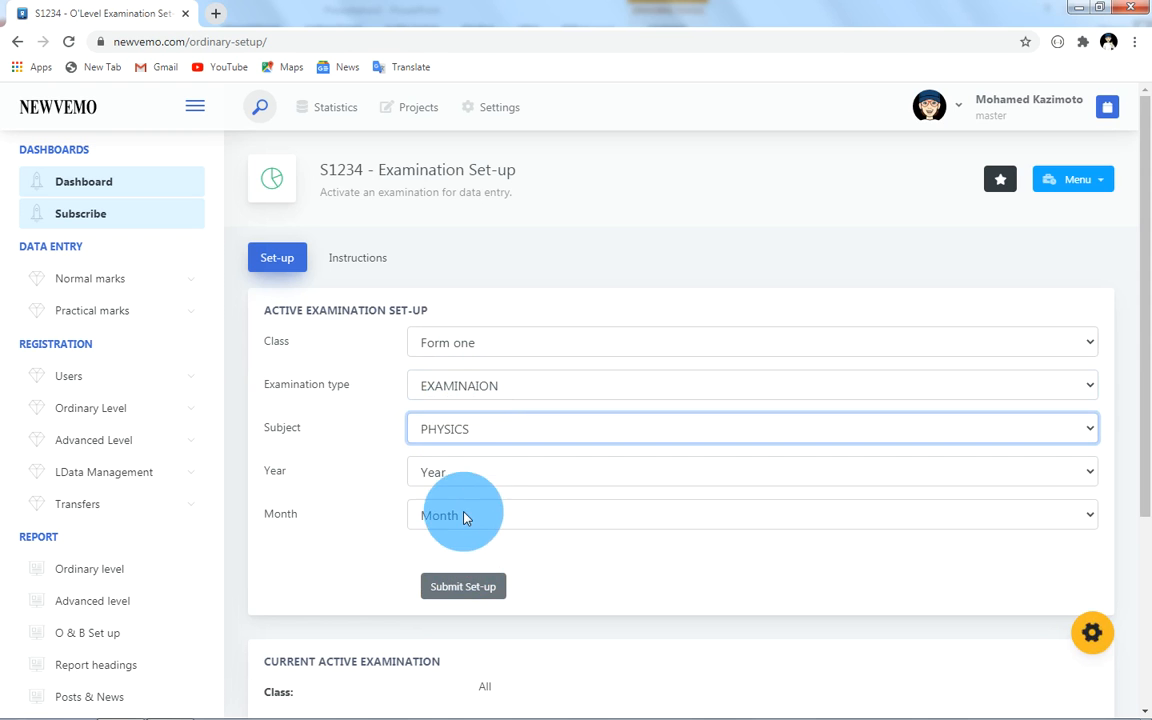
pyautogui.click(463, 474)
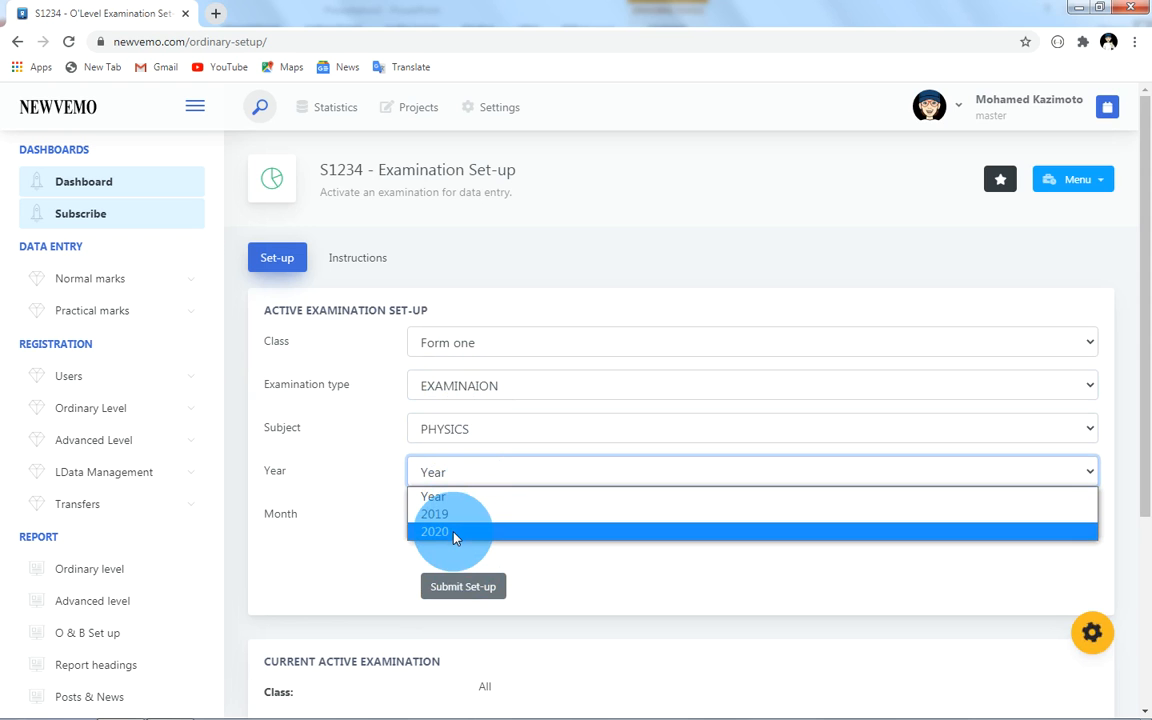
pyautogui.click(455, 535)
pyautogui.click(458, 520)
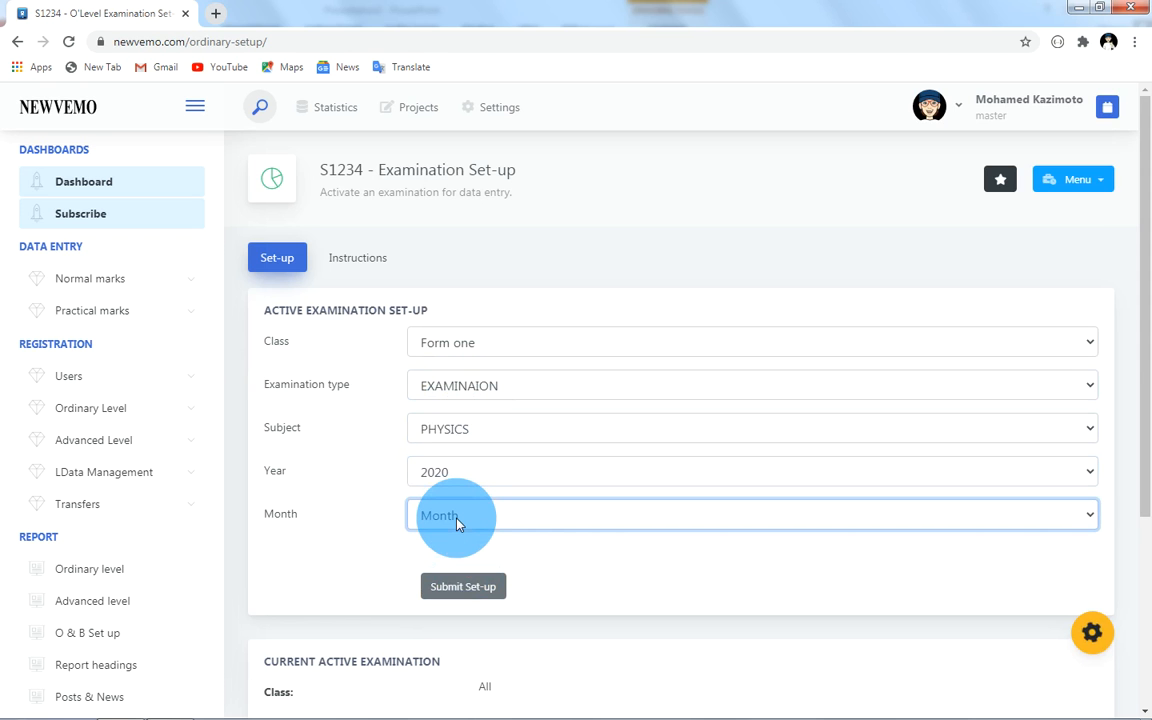
pyautogui.click(434, 401)
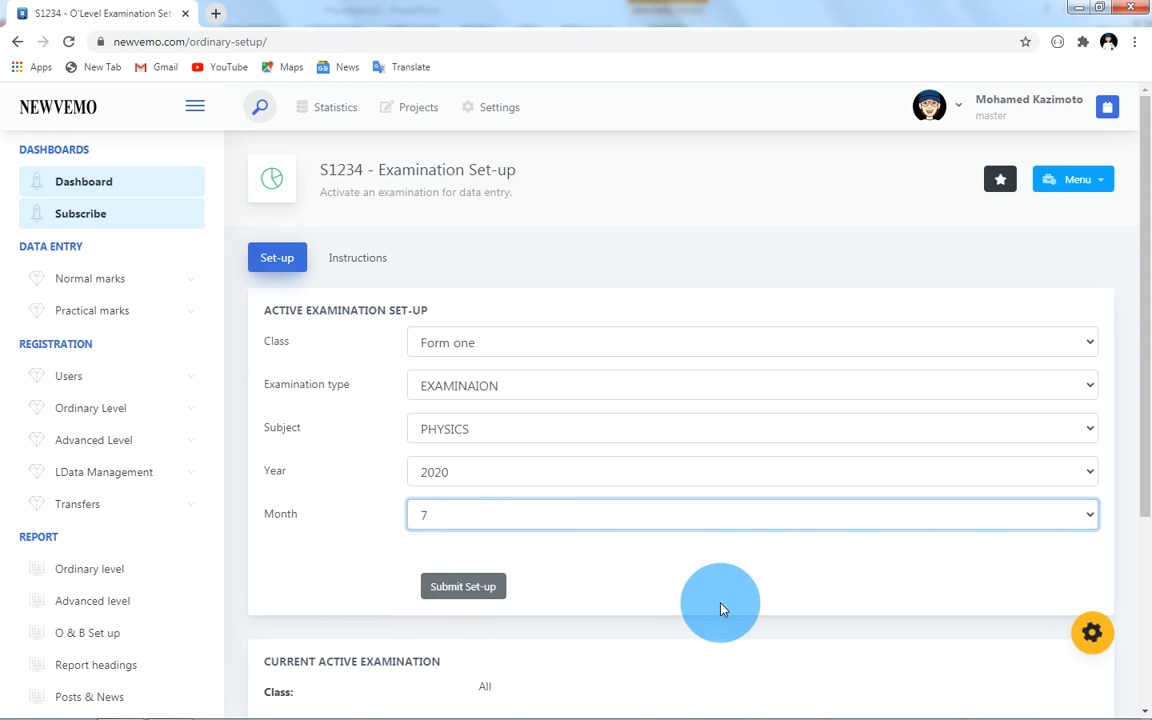
# Step: Review the class, examination, subject, year and month of the current active examination
pyautogui.click(729, 341)
pyautogui.moveTo(1147, 352); pyautogui.dragTo(1148, 543)
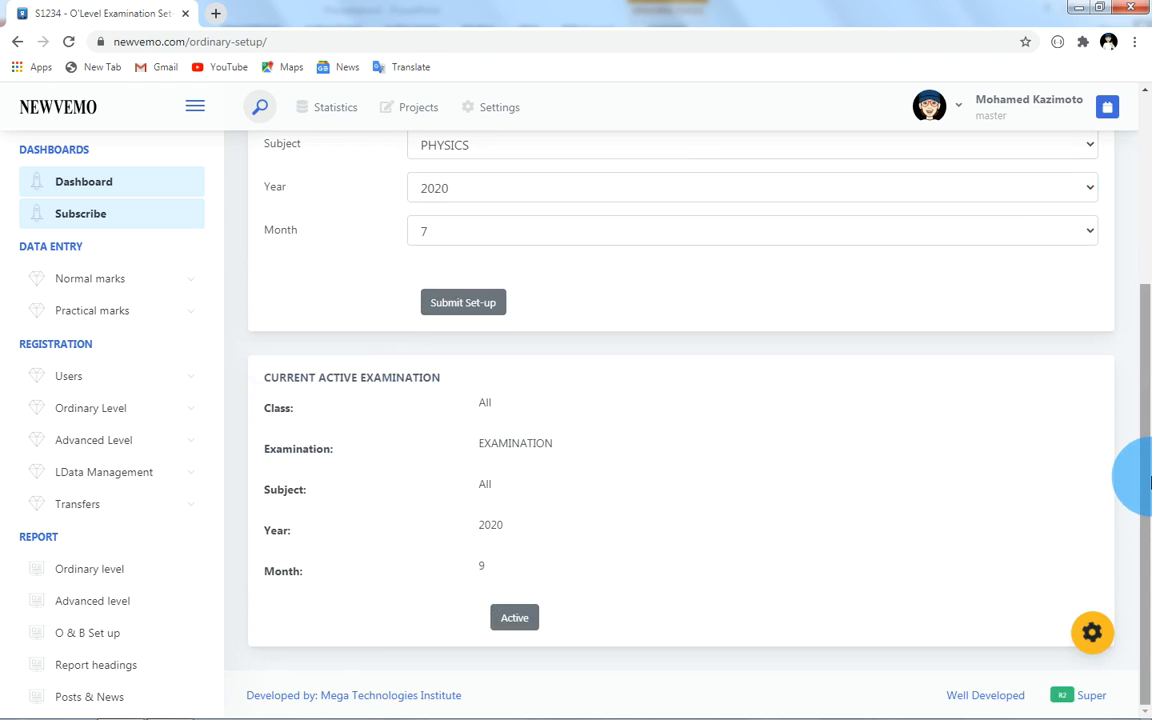
pyautogui.moveTo(1148, 497); pyautogui.dragTo(1148, 178)
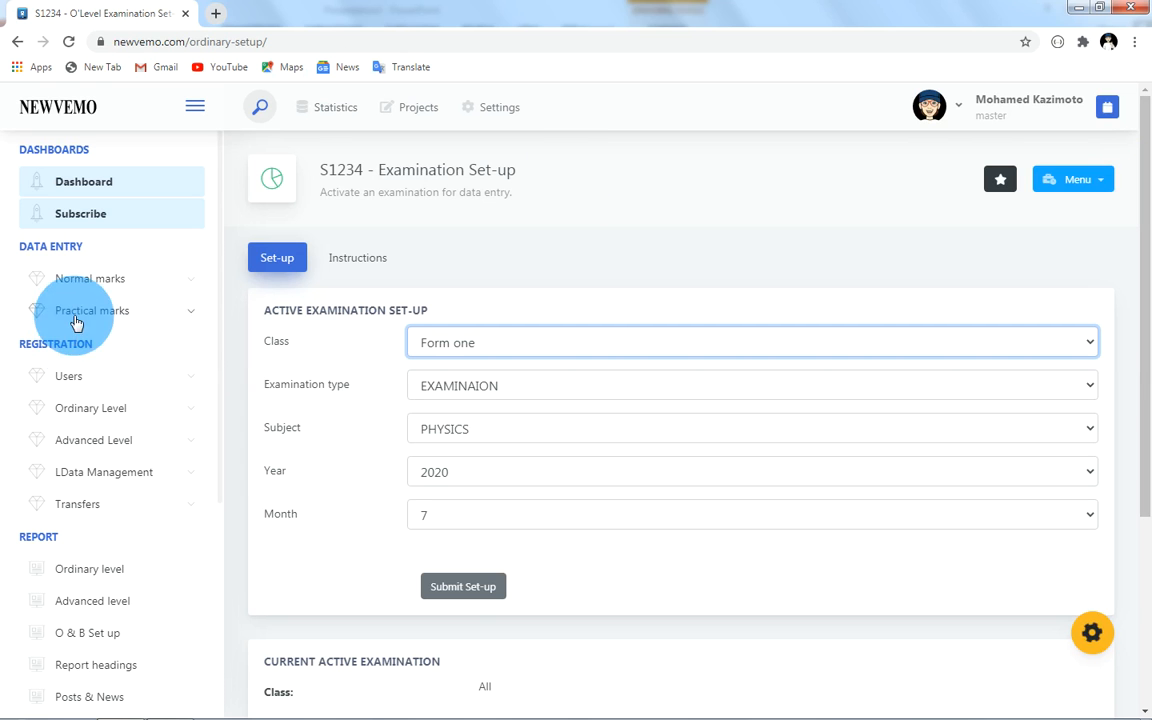
# Step: Return to the ordinary-level practical marks entry and load Form One, stream A, PHYSICS
pyautogui.click(95, 293)
pyautogui.click(95, 289)
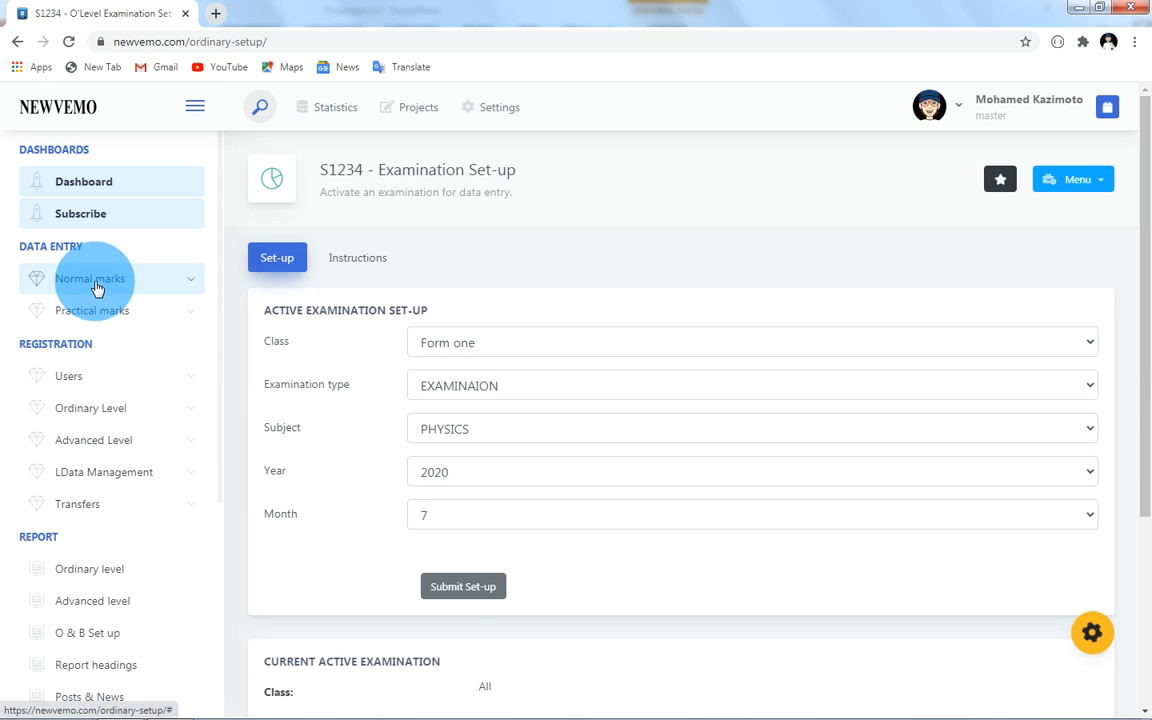
pyautogui.click(95, 310)
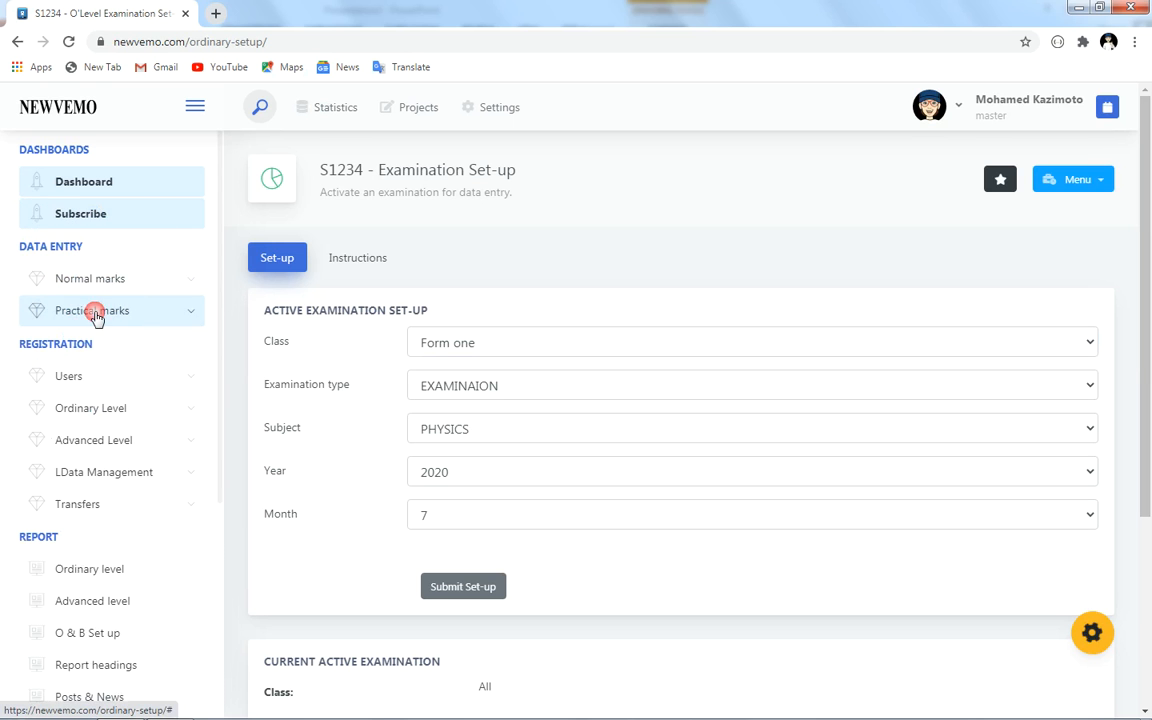
pyautogui.click(76, 349)
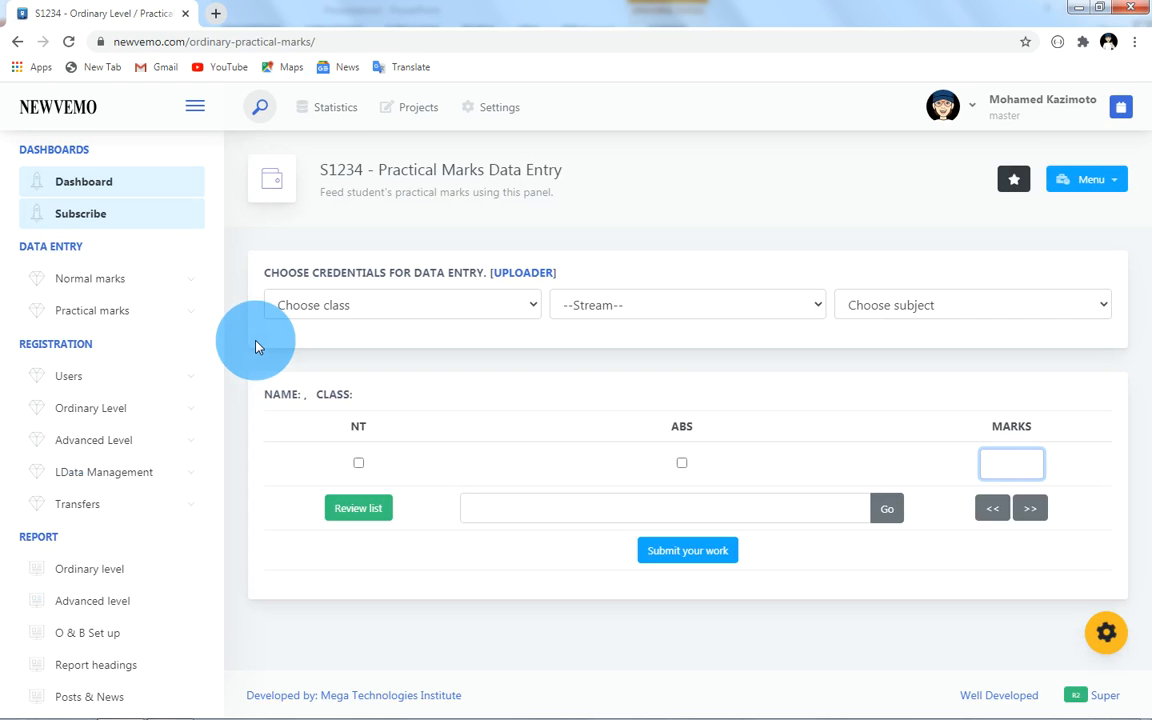
pyautogui.click(309, 307)
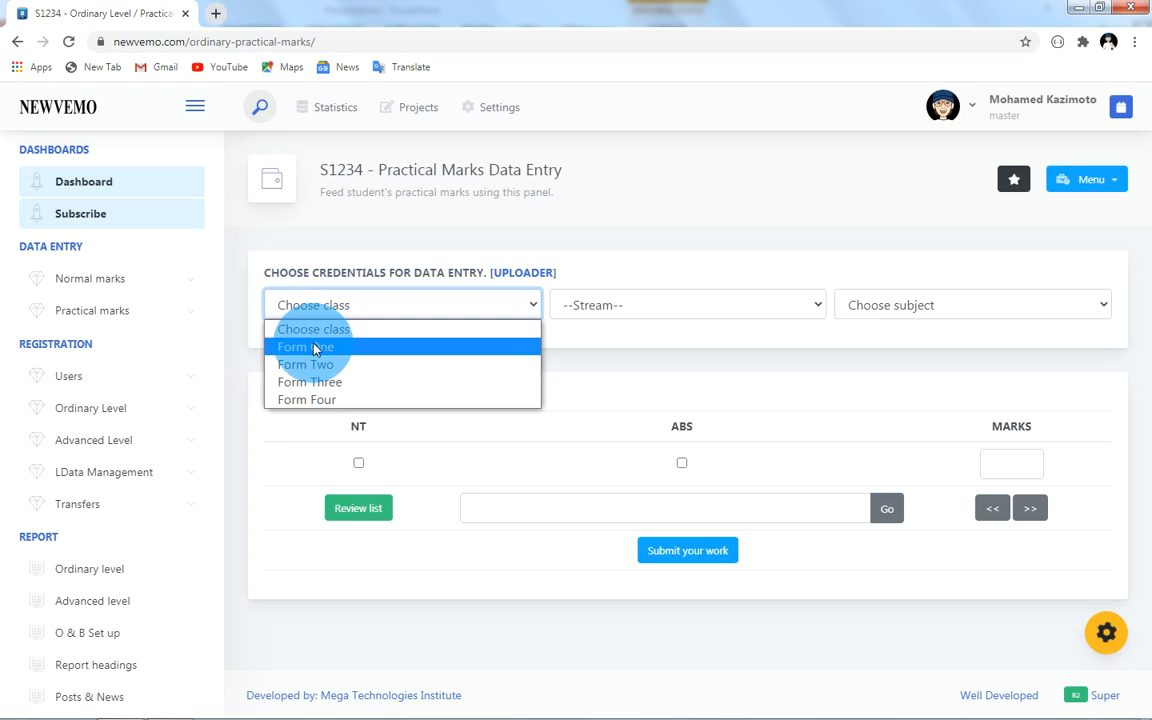
pyautogui.click(313, 346)
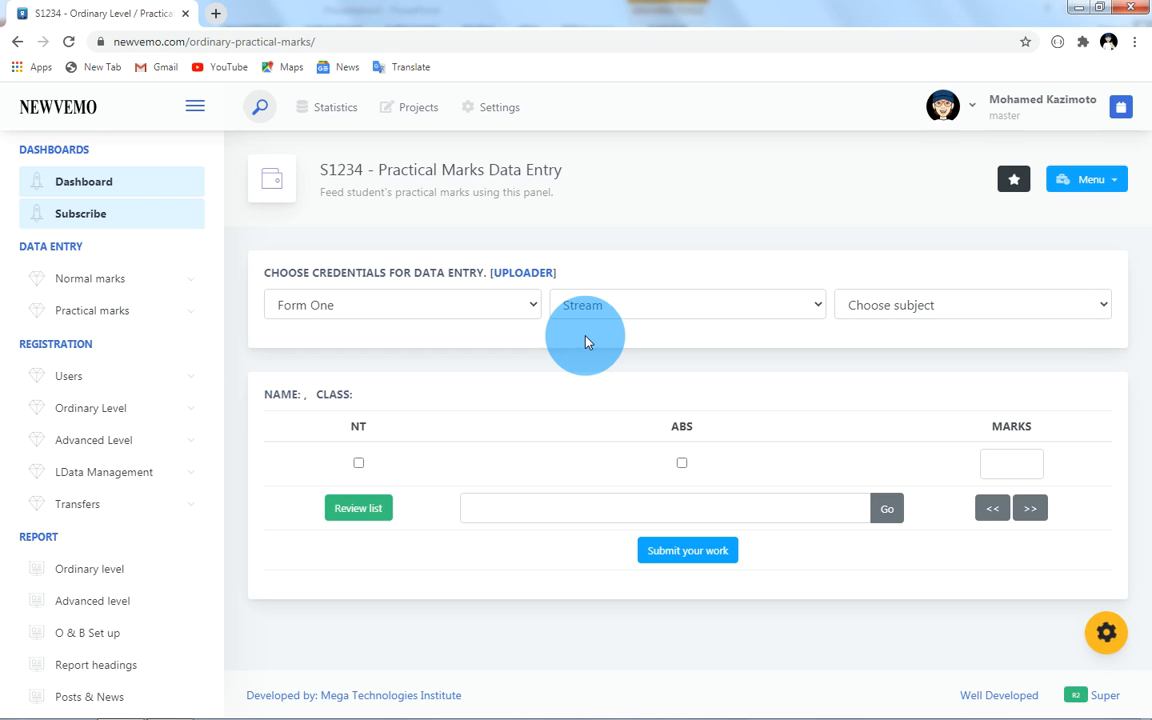
pyautogui.click(603, 311)
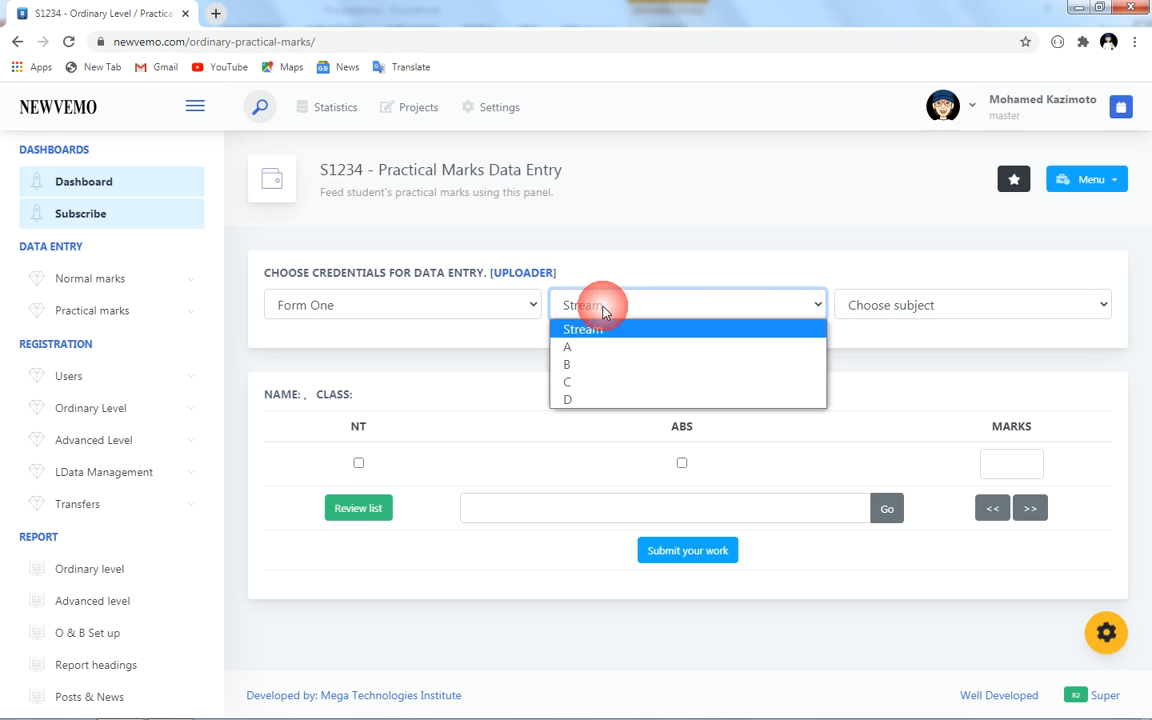
pyautogui.click(587, 347)
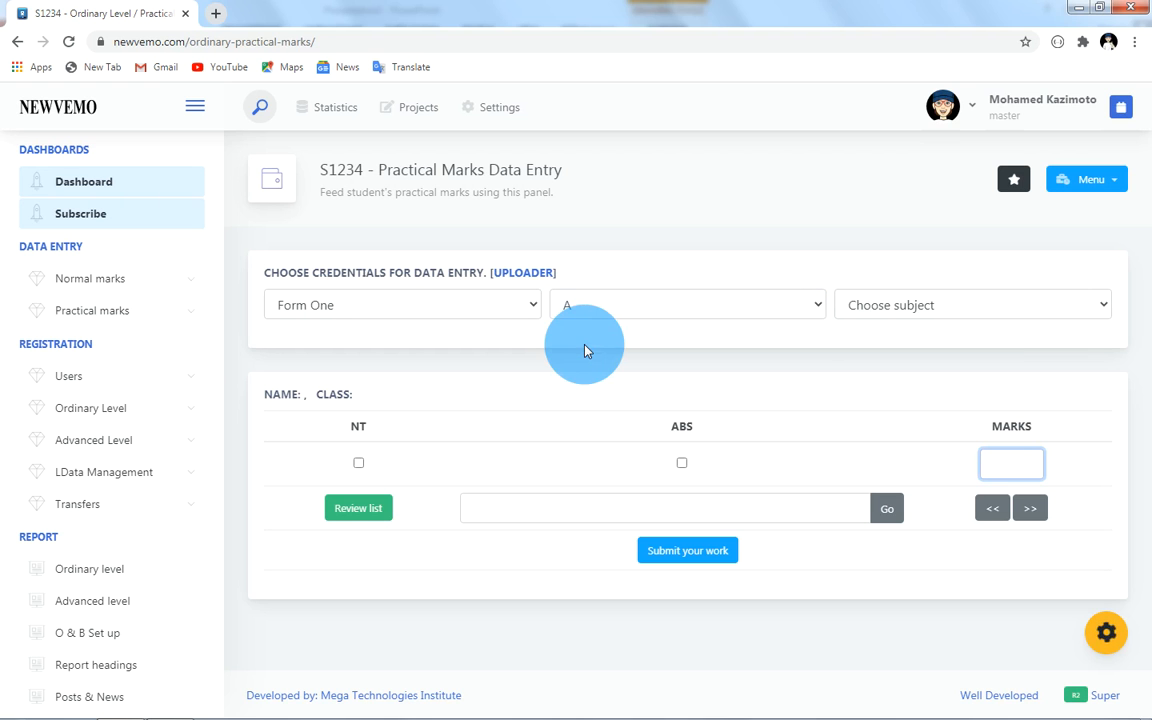
pyautogui.click(855, 312)
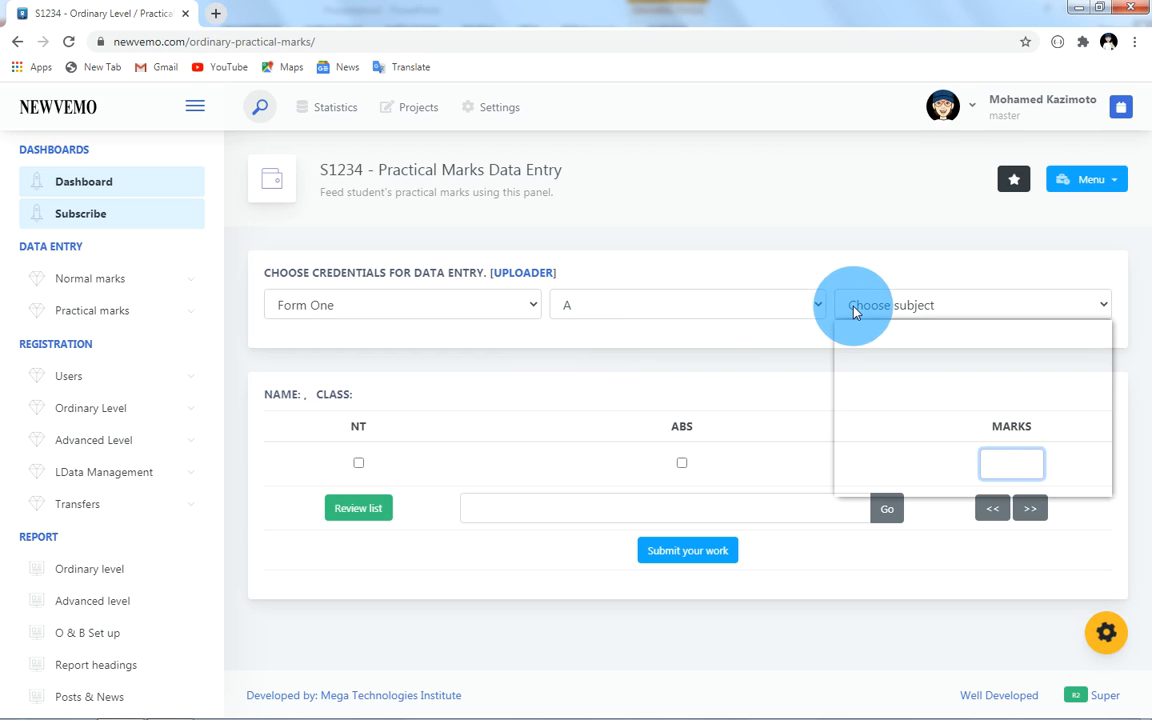
pyautogui.click(877, 440)
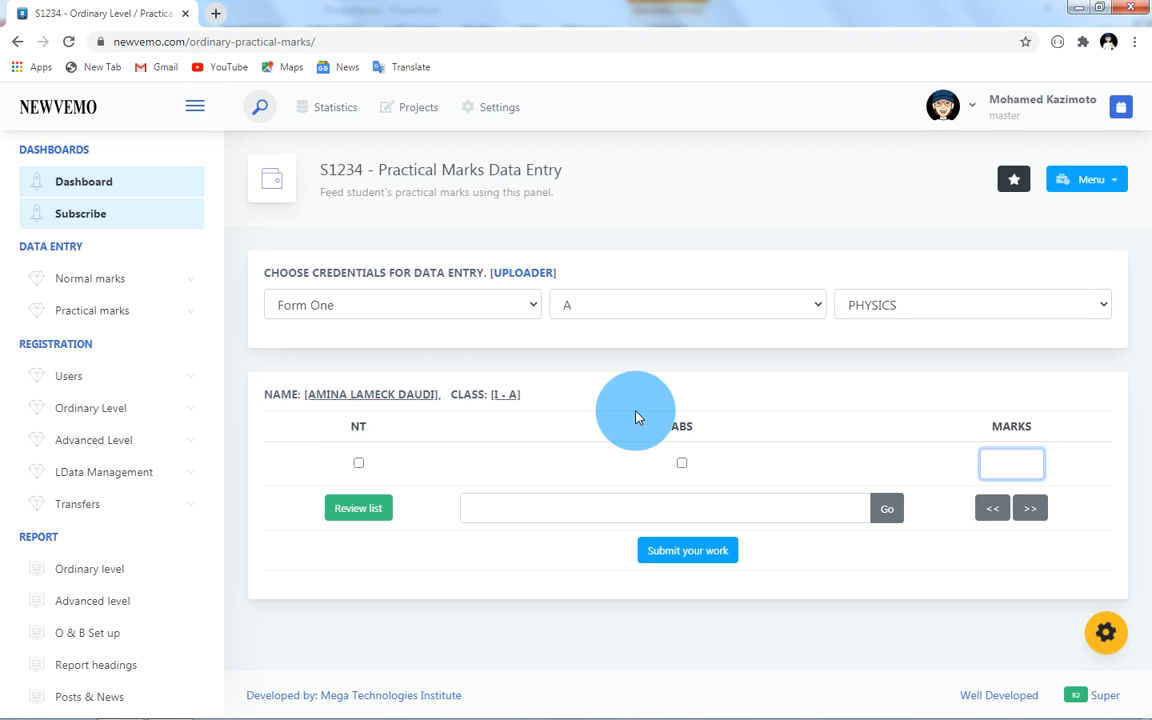
# Step: Submit a Physics practical mark of 45 for the first listed student
pyautogui.write('85')
pyautogui.press('BackSpace')
pyautogui.press('BackSpace')
pyautogui.write('45')
pyautogui.press('Return')
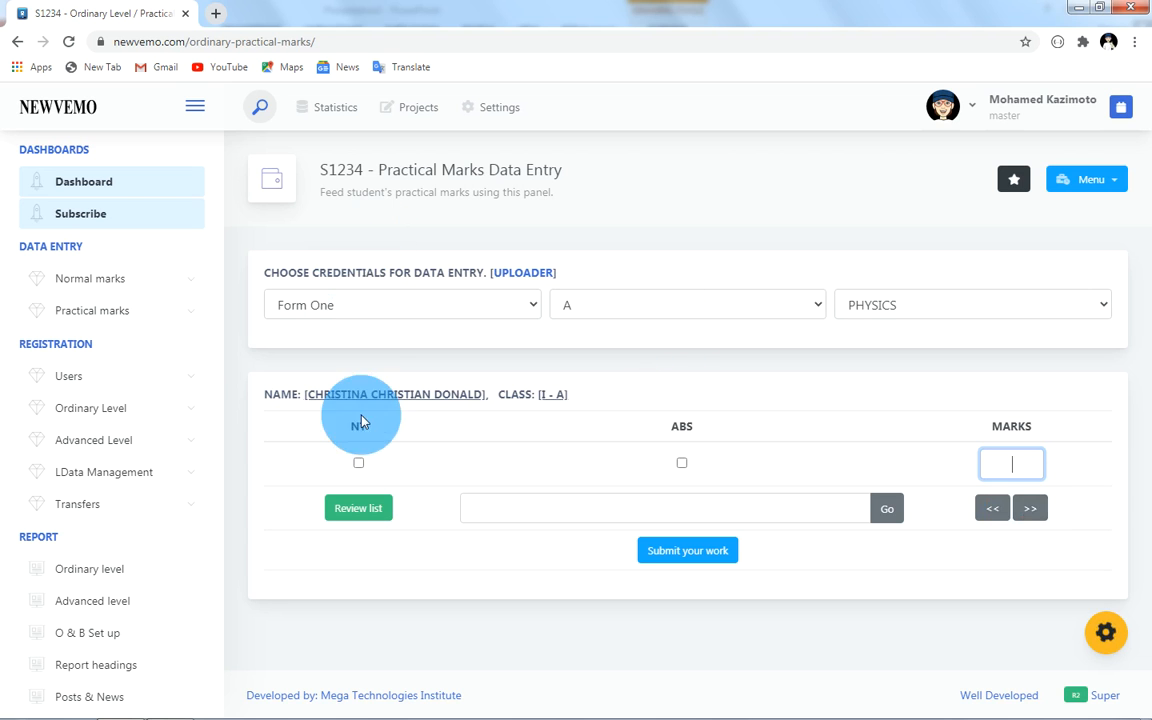
# Step: Check the entered mark in the Physics practical score sheet, and close the sheet
pyautogui.click(366, 511)
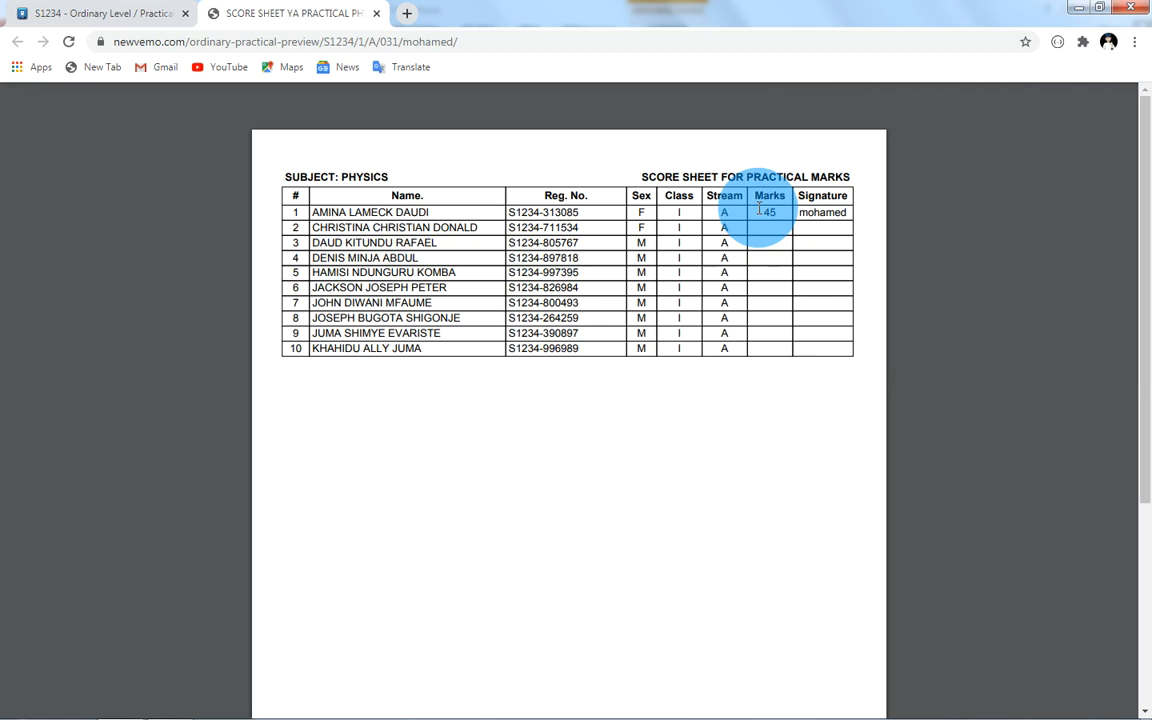
pyautogui.click(377, 14)
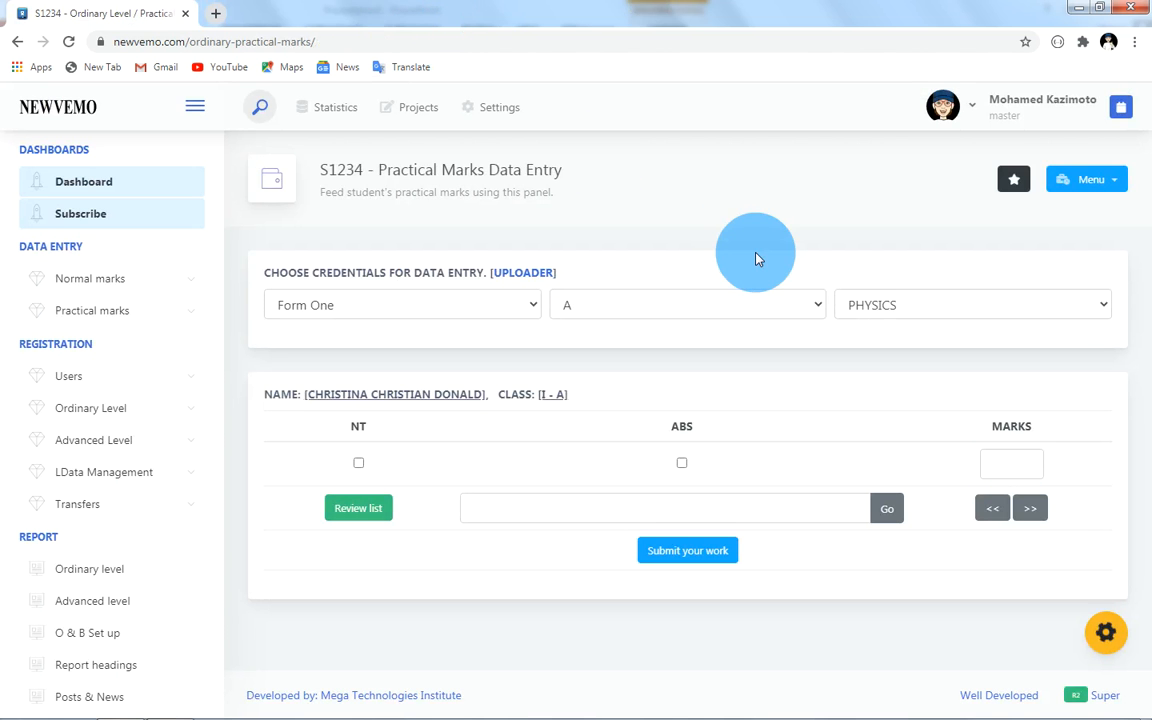